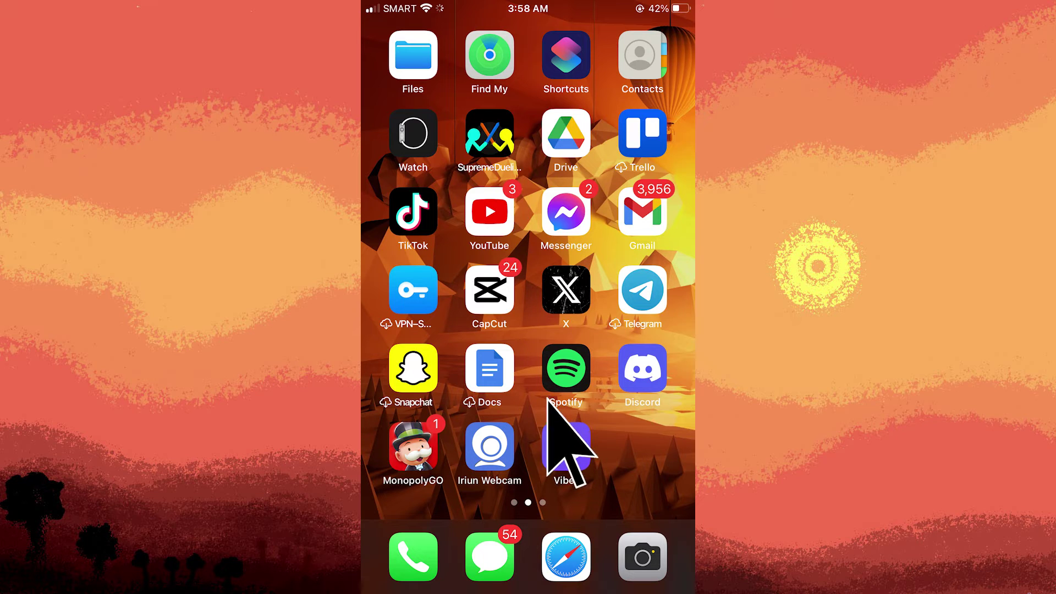
- Open Viber's Block List via Settings and Privacy, which shows no blocked contacts
click(565, 446)
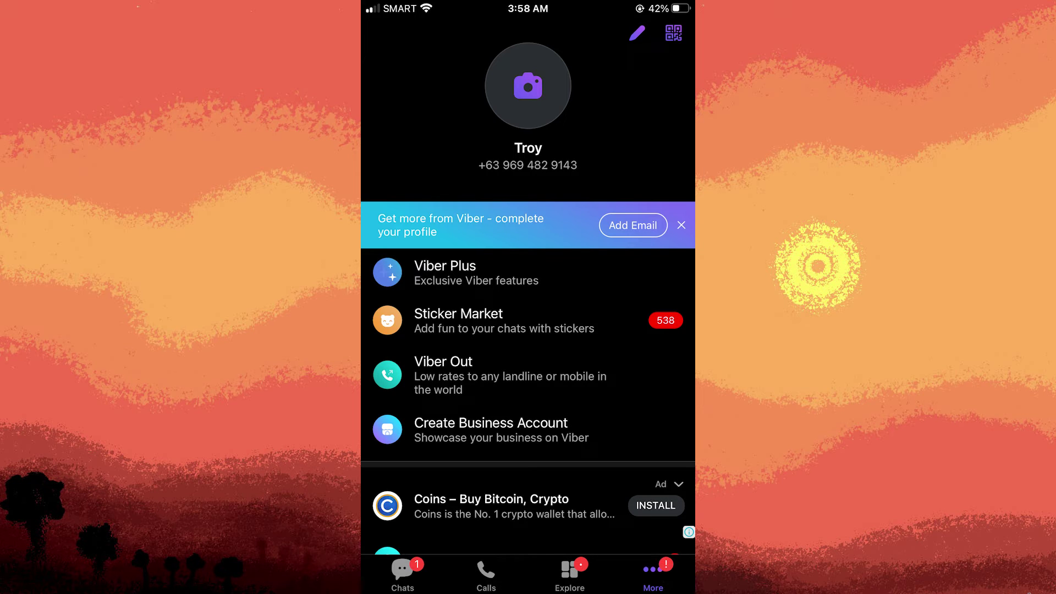
scroll(528, 330, down, 5)
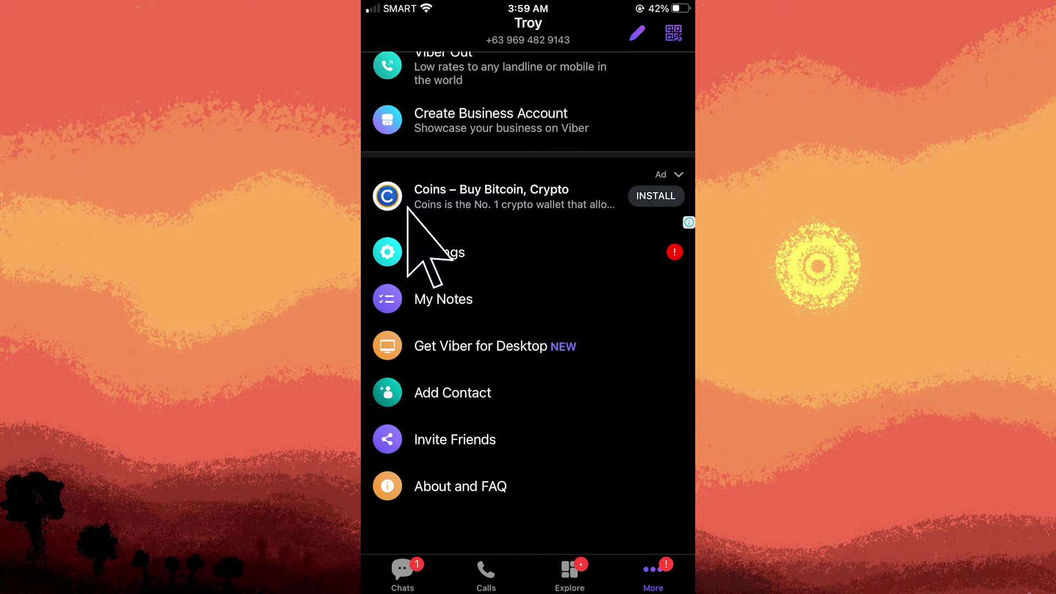
click(438, 252)
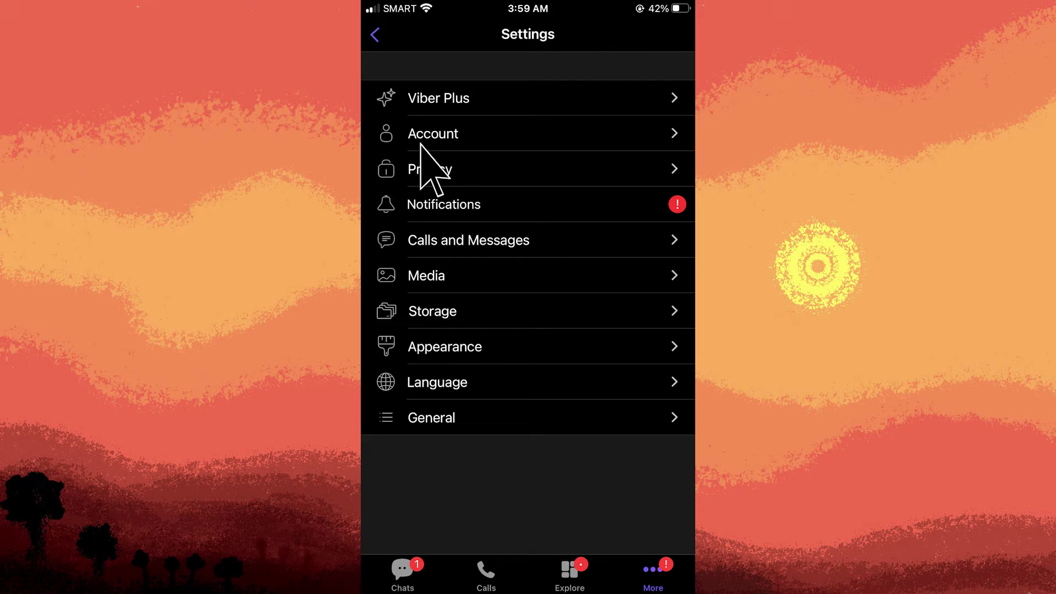
click(430, 169)
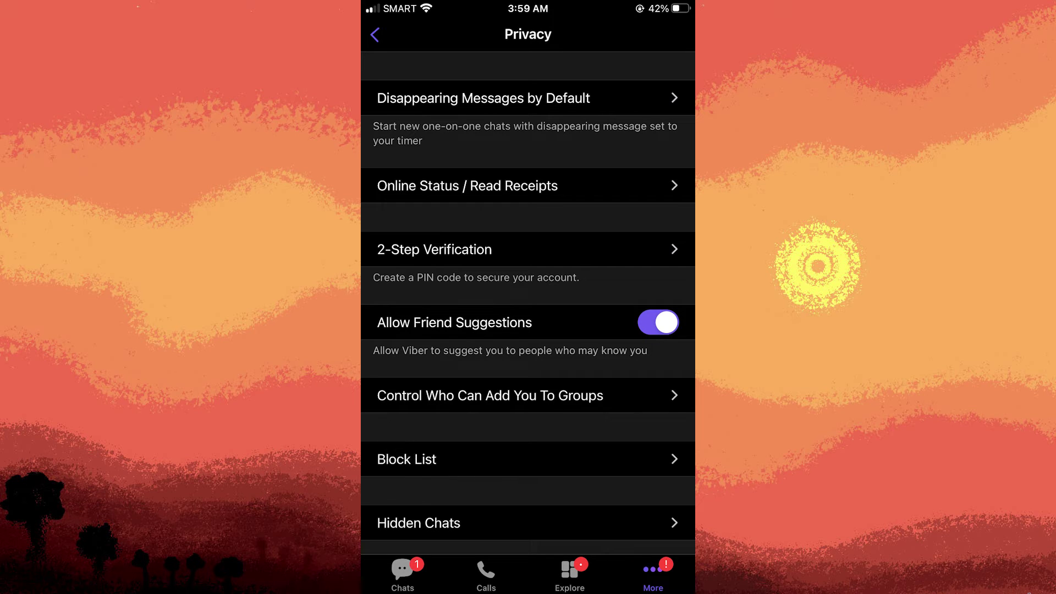
click(407, 459)
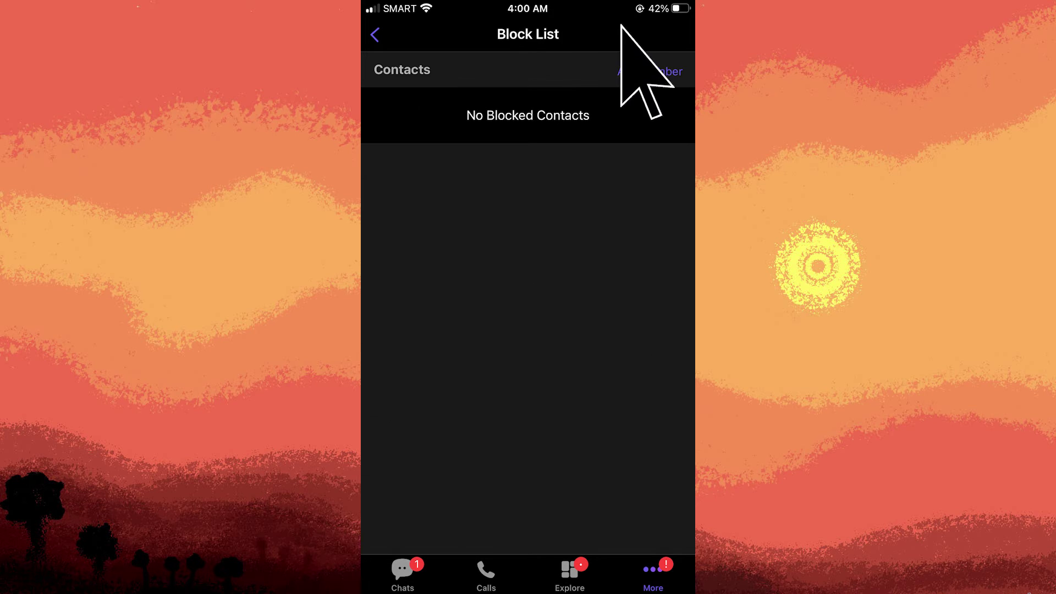
- Add a number to the block list by selecting the third contact under A
click(649, 71)
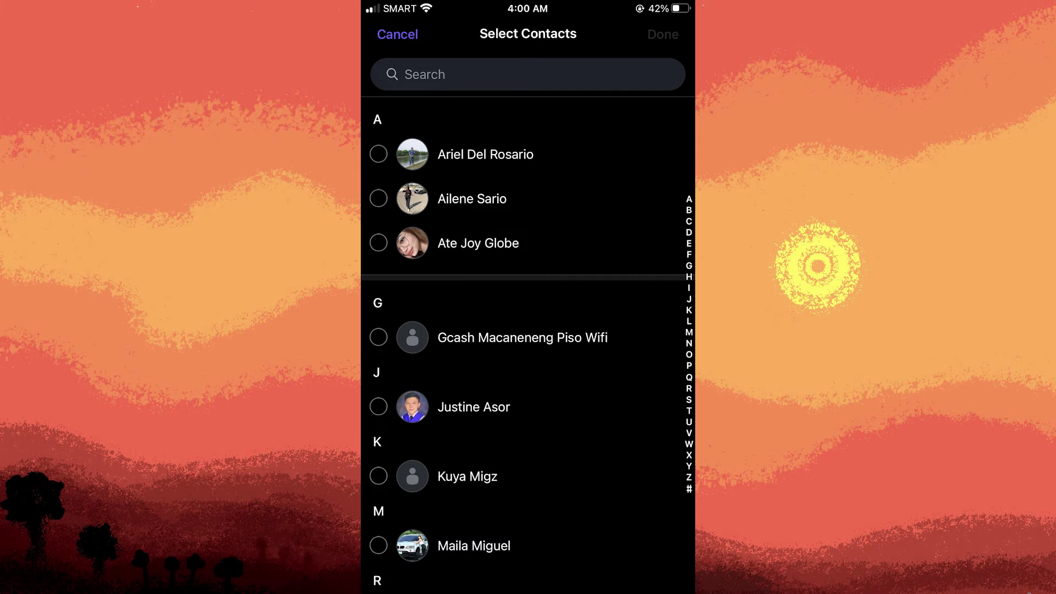
click(378, 243)
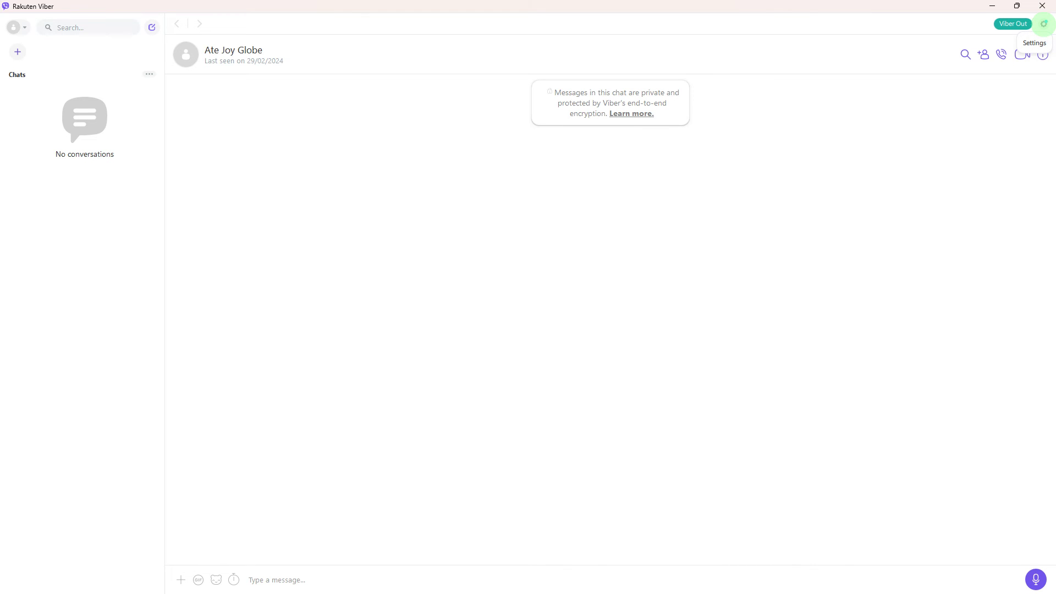
- Open the empty Block list page from desktop Viber's Settings > Privacy & Security
click(1043, 24)
click(394, 285)
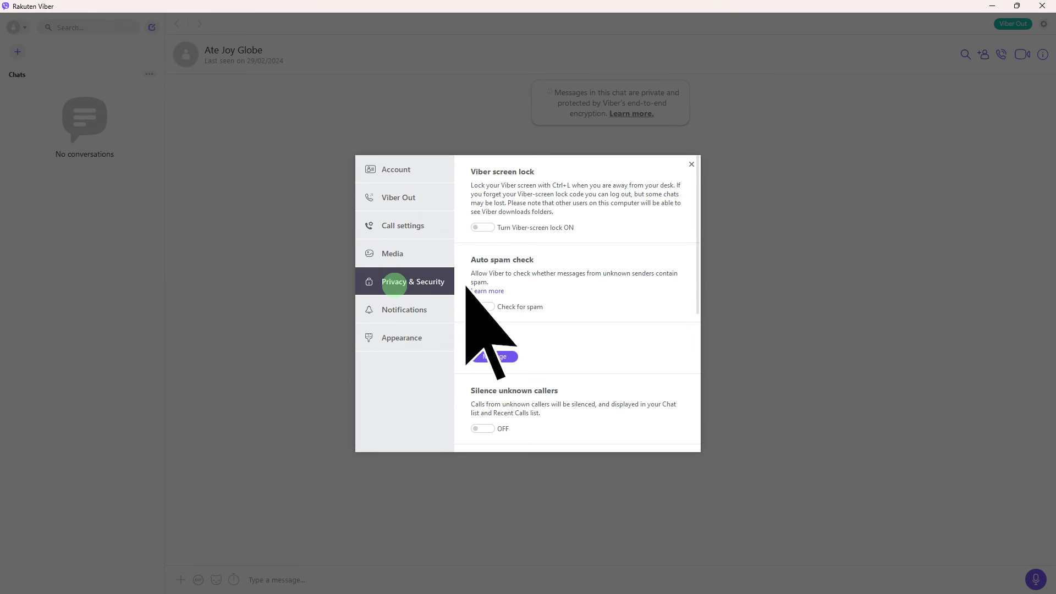
click(493, 356)
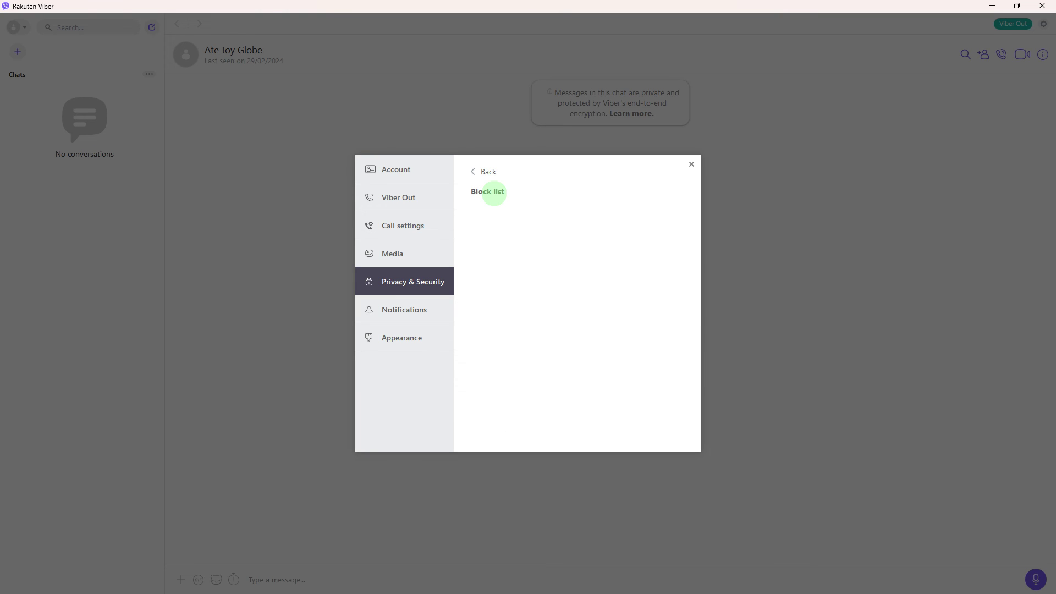